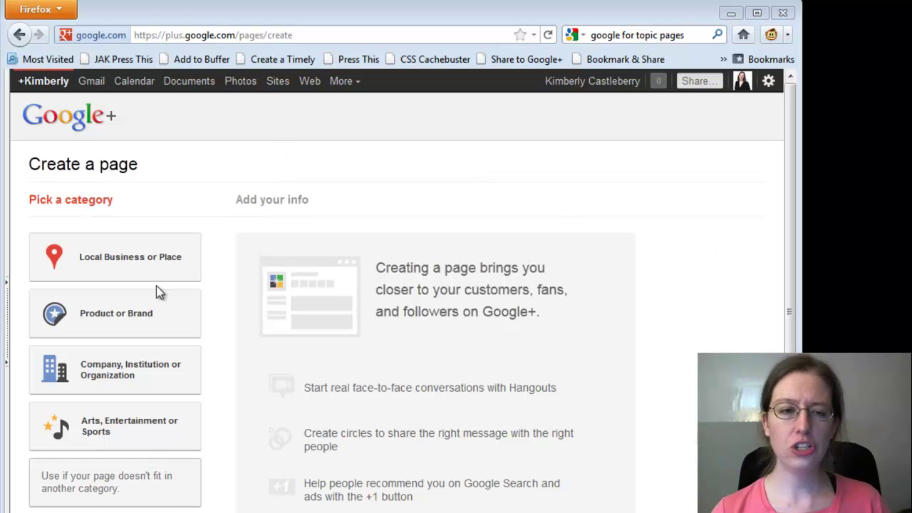
mouse_move(148, 275)
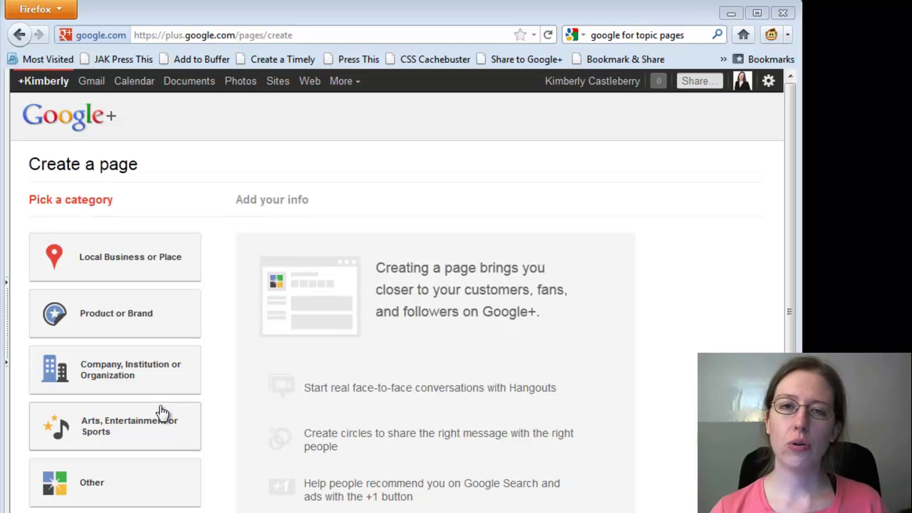
mouse_move(188, 482)
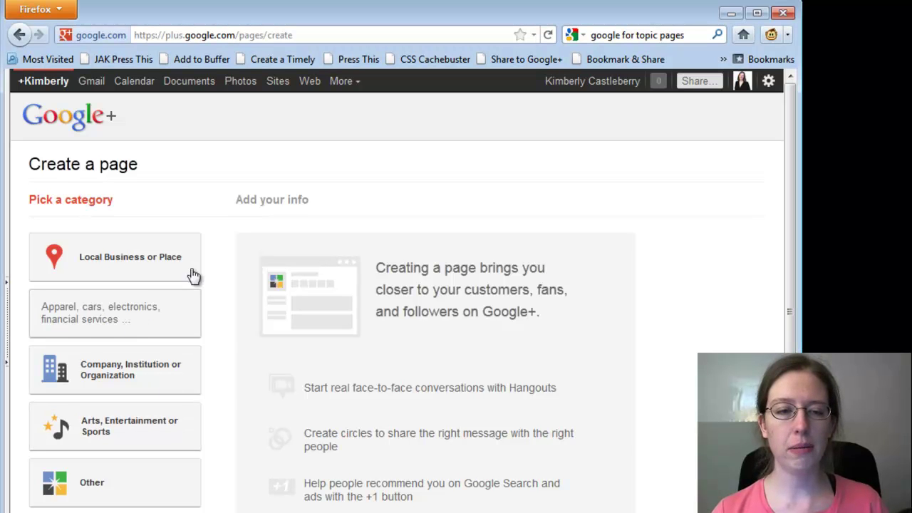
Choose Product or Brand as the page type and name it 'Some Sexy Business Name'
left_click(148, 316)
left_click(332, 280)
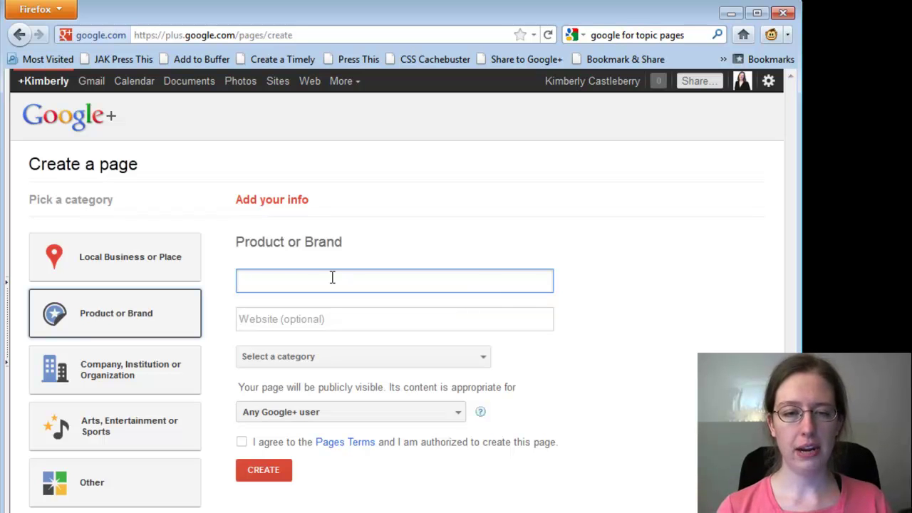
type("Some Sexy Bu")
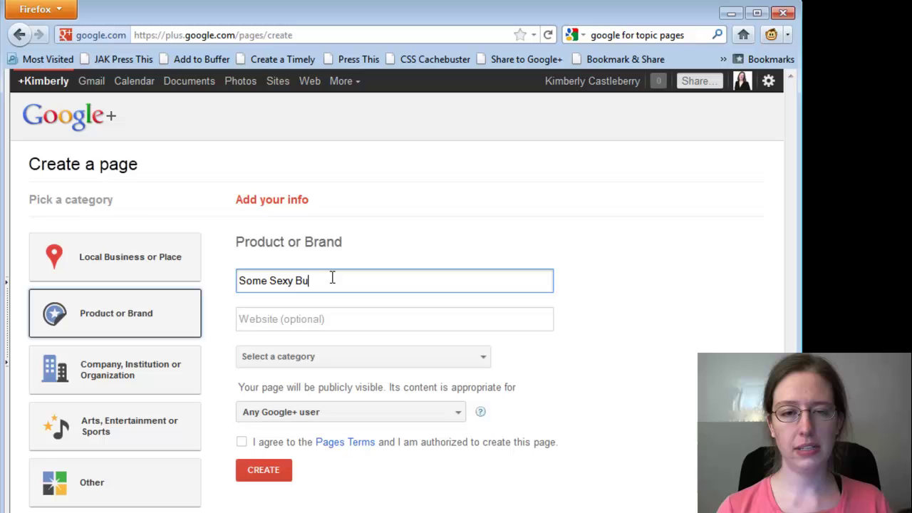
type("siness Name")
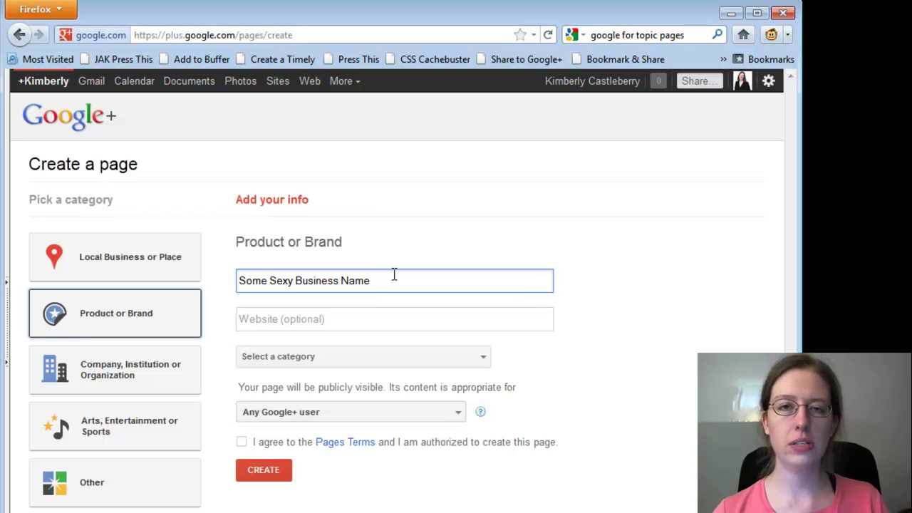
left_click(360, 322)
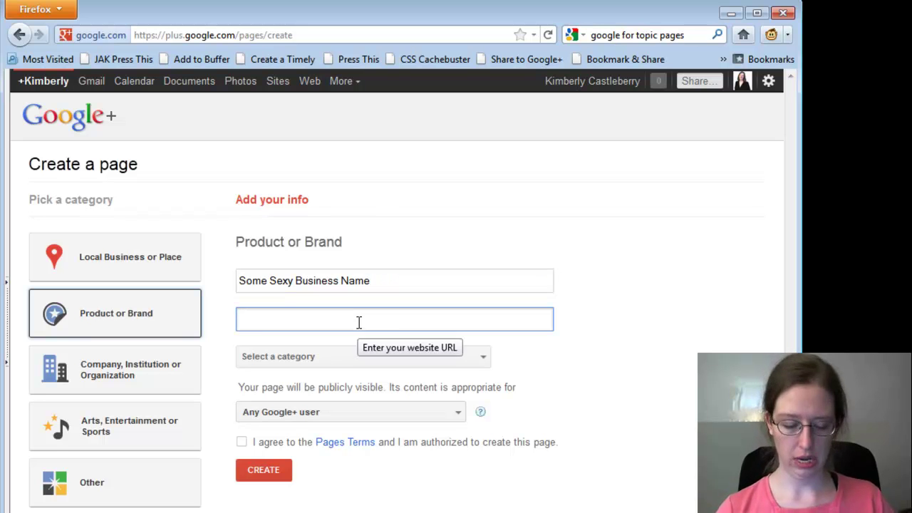
type("http://")
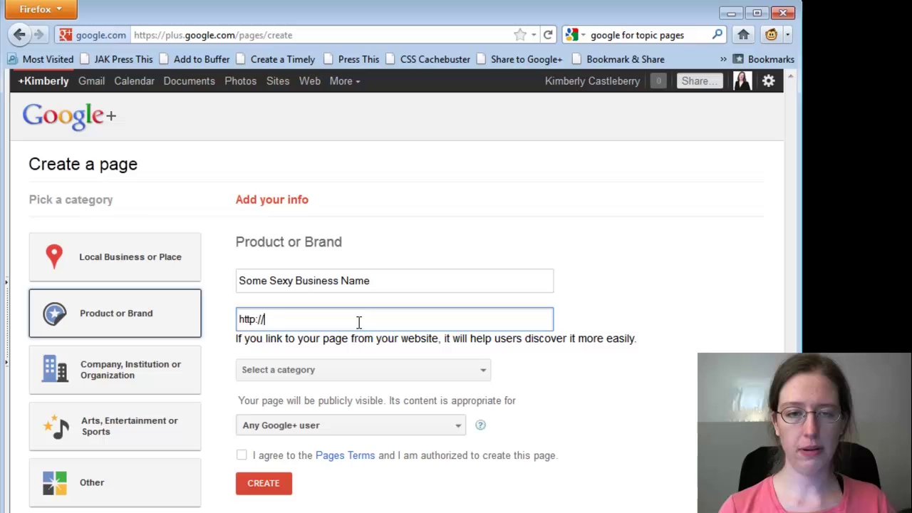
type("somese")
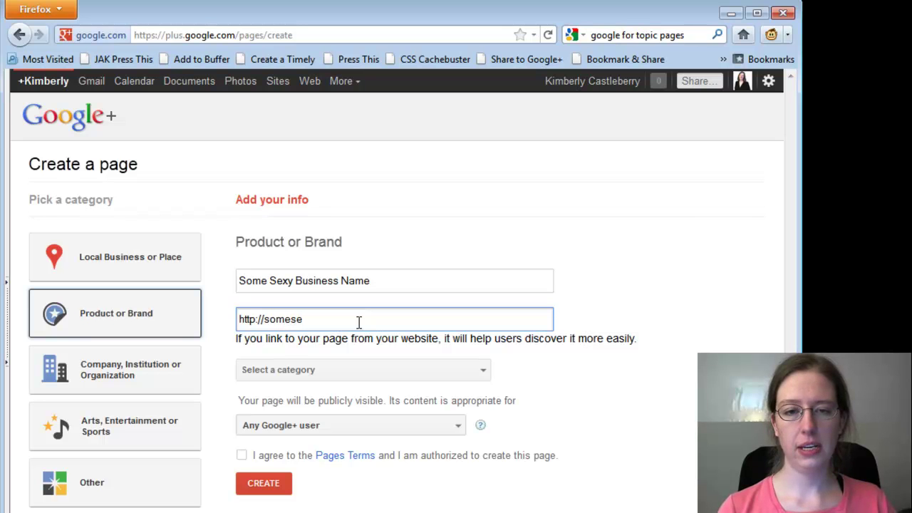
type("xybusines")
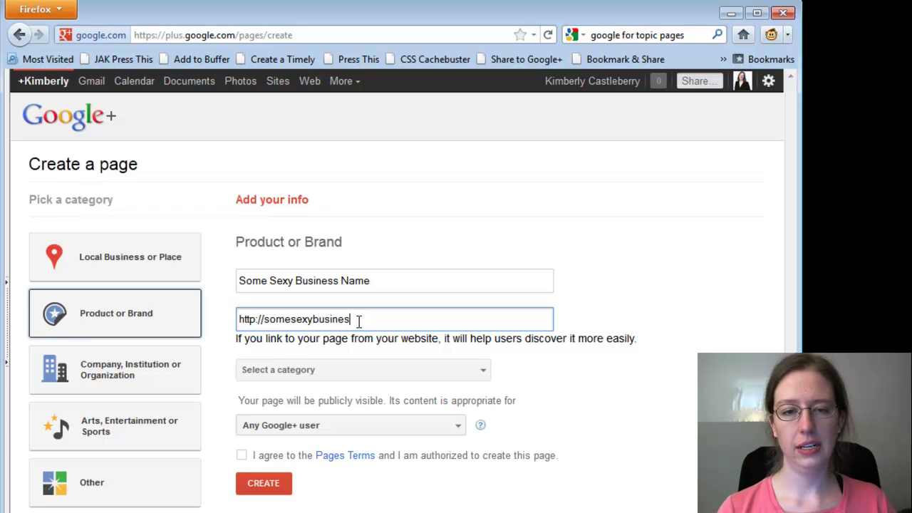
type("snamae.c")
key("BackSpace")
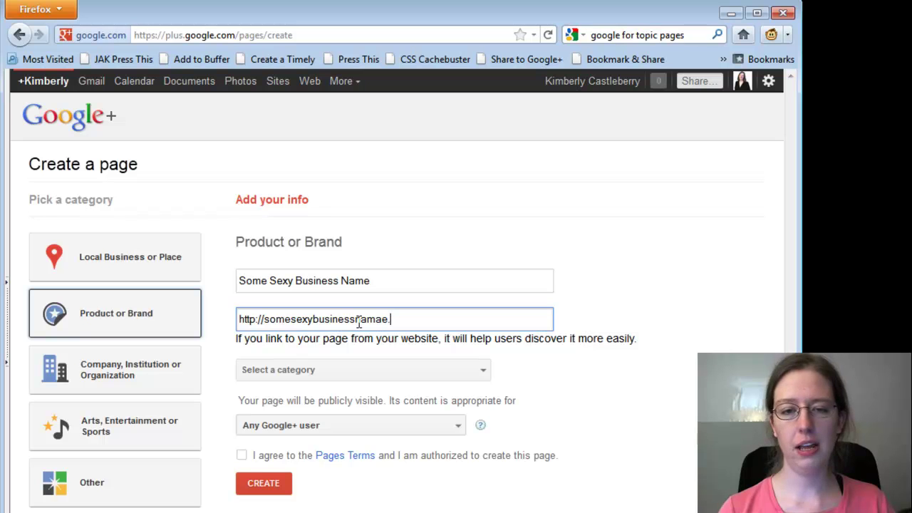
key("BackSpace")
key("BackSpace")
key("BackSpace")
type("e.com")
key("Tab")
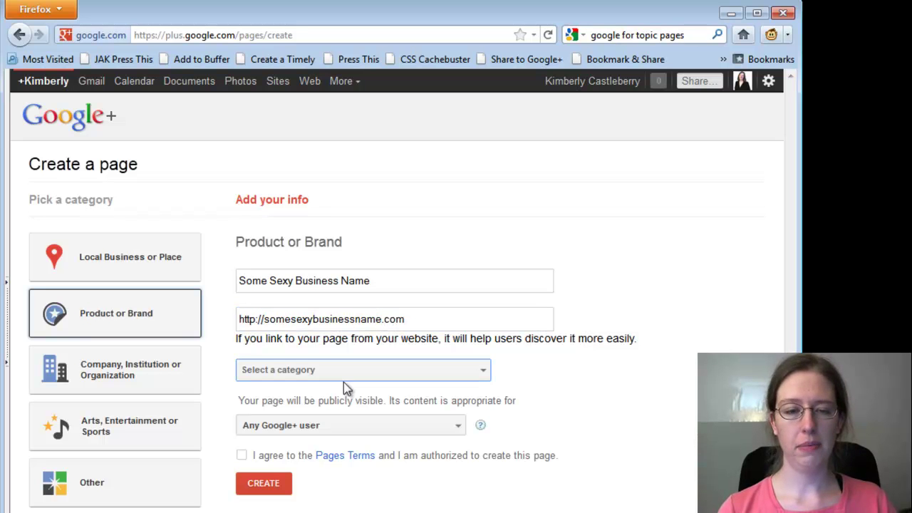
Set the page category to Travel
left_click(373, 372)
scroll(422, 417, "down", 3)
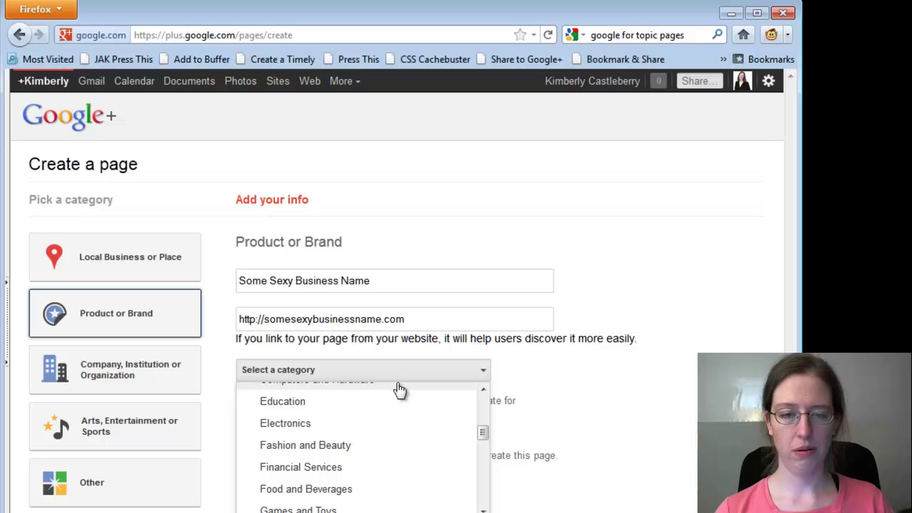
scroll(394, 380, "down", 8)
scroll(381, 407, "up", 10)
scroll(370, 426, "down", 8)
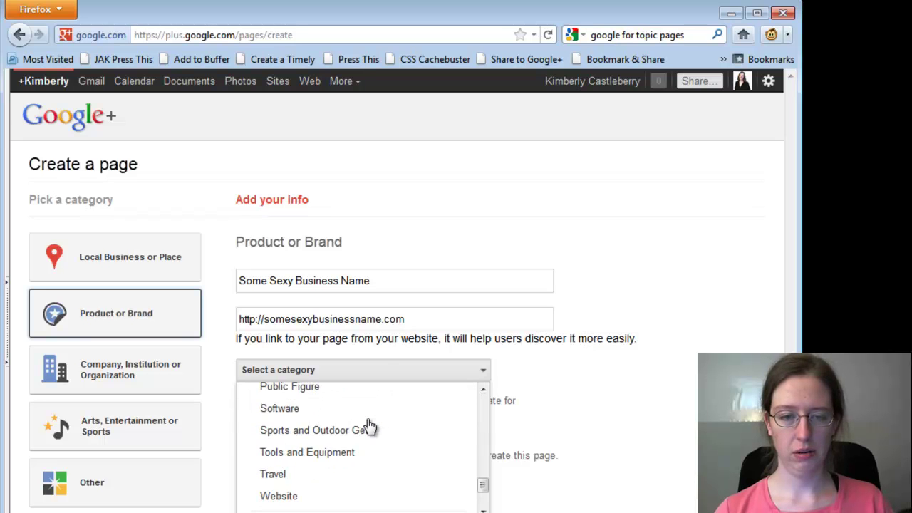
scroll(370, 426, "down", 2)
left_click(295, 385)
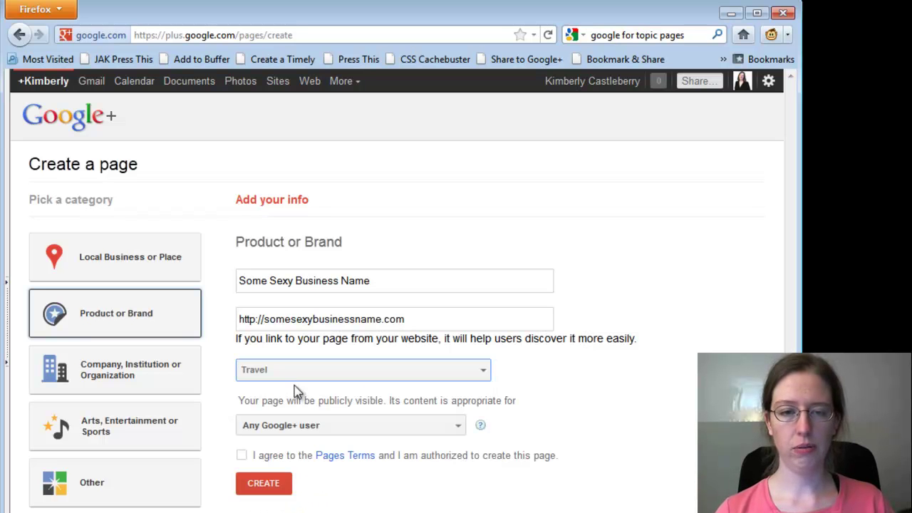
Keep the audience as Any Google+ user and accept the Pages Terms
left_click(405, 424)
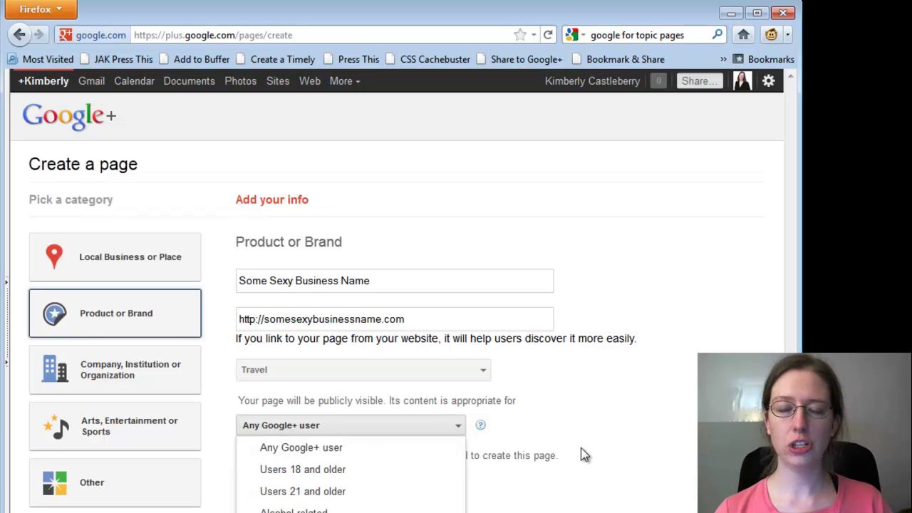
left_click(675, 462)
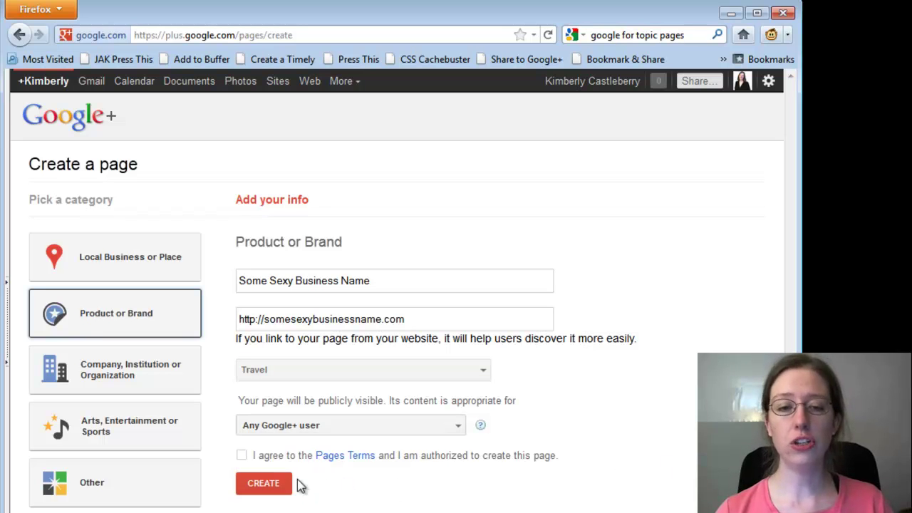
left_click(242, 456)
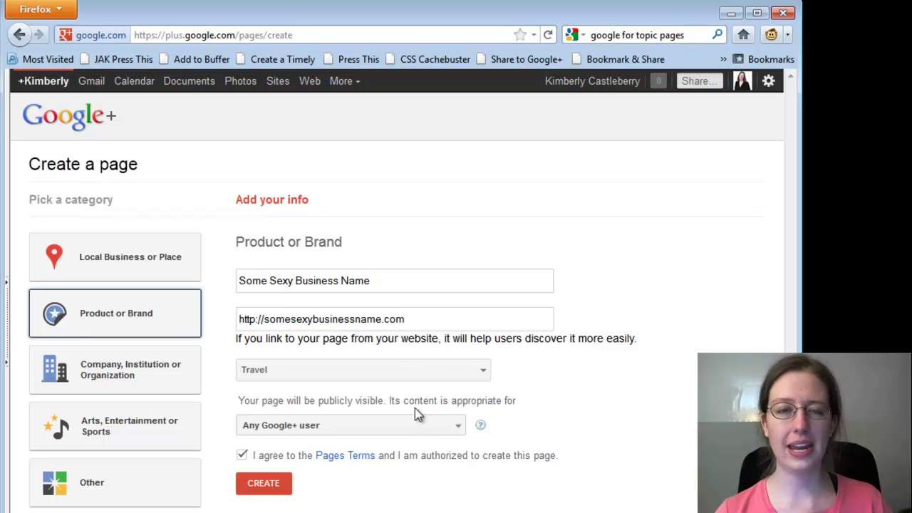
Create the page and save the tagline 'Bringing you all the best in business...'
left_click(280, 491)
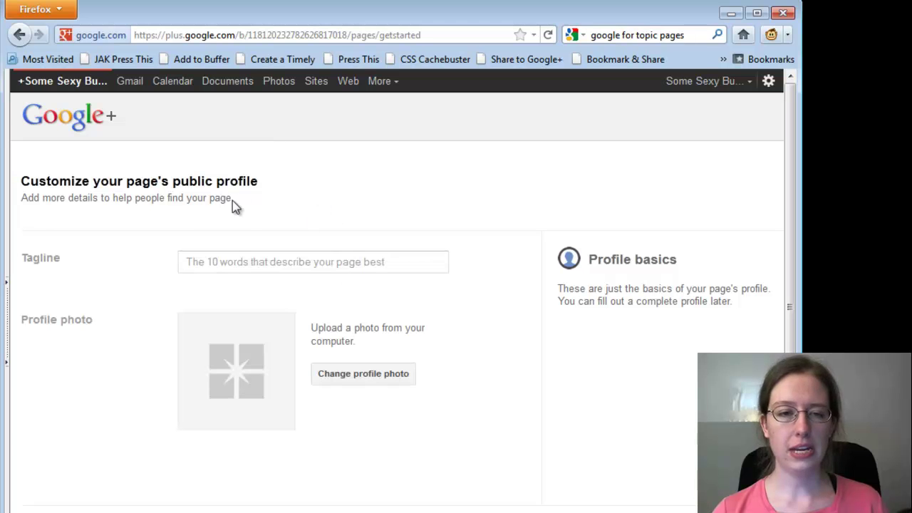
left_click(295, 261)
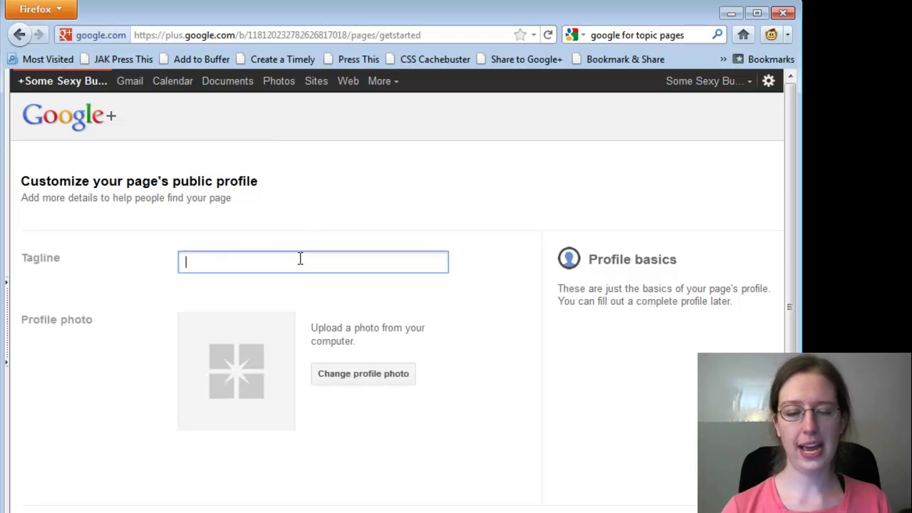
type("W")
key("BackSpace")
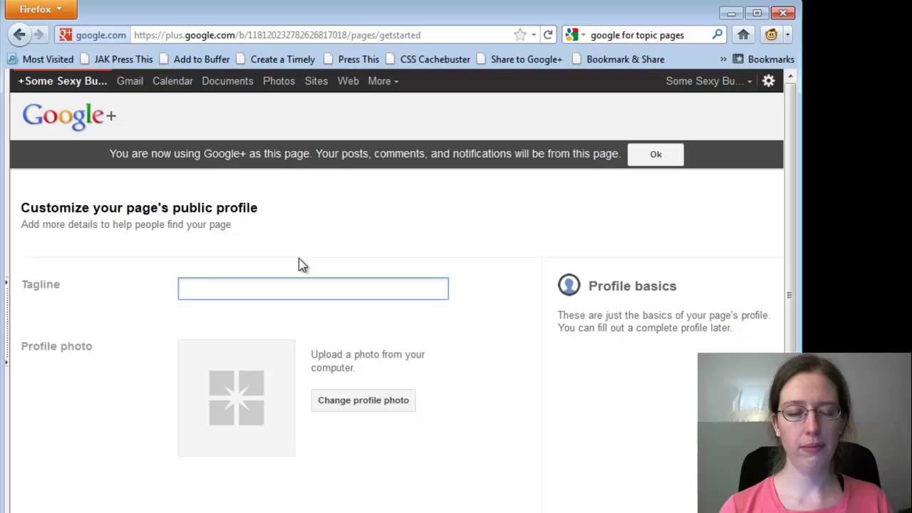
type("Bringing y")
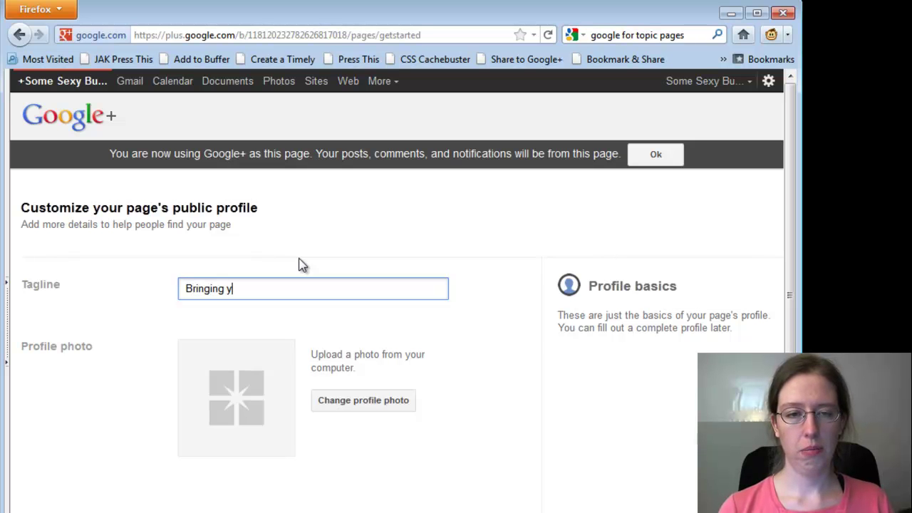
type("ou all the best")
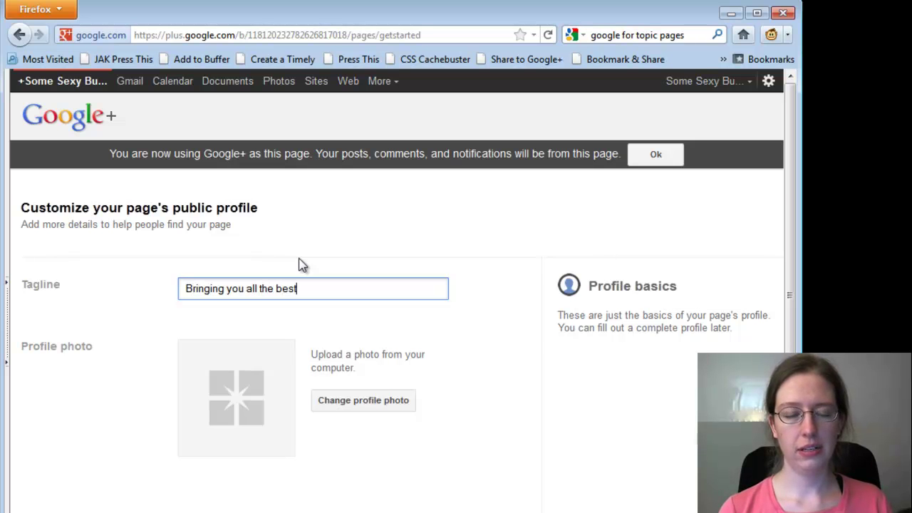
type(" in business...")
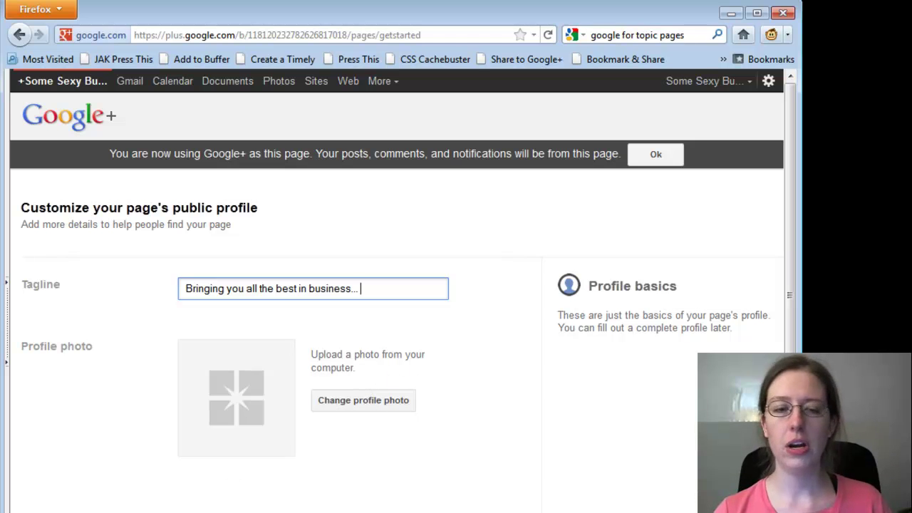
key("Return")
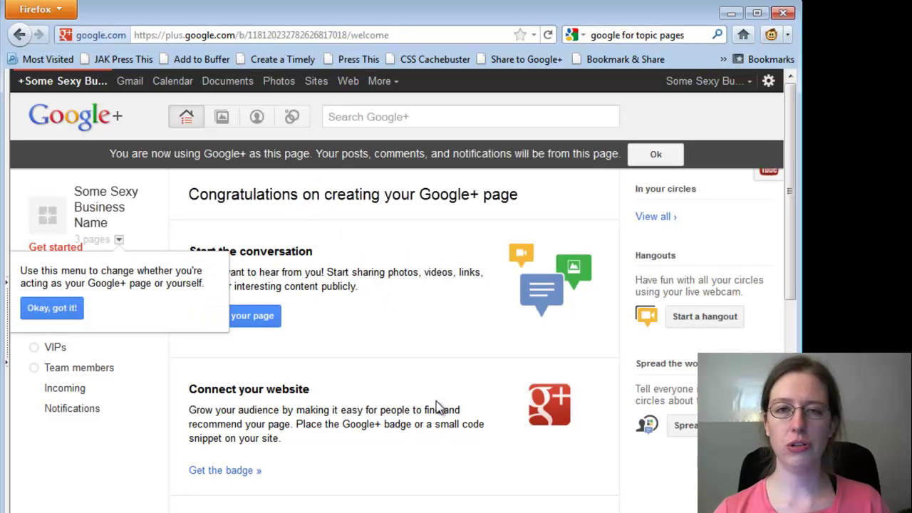
left_click(158, 221)
left_click(19, 35)
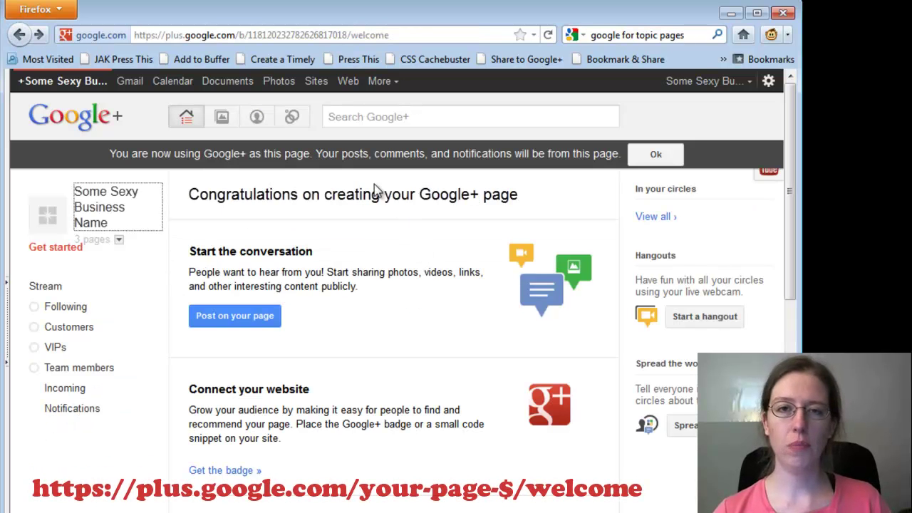
scroll(434, 228, "down", 10)
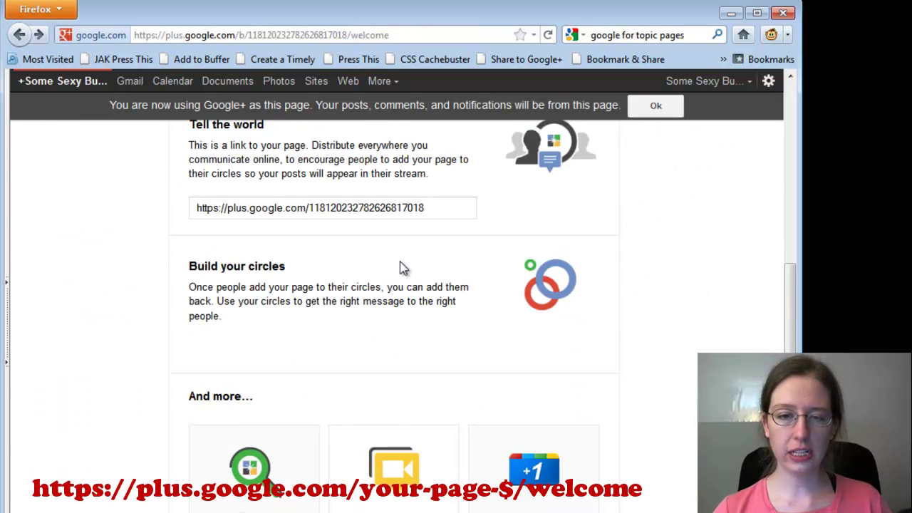
scroll(400, 268, "up", 10)
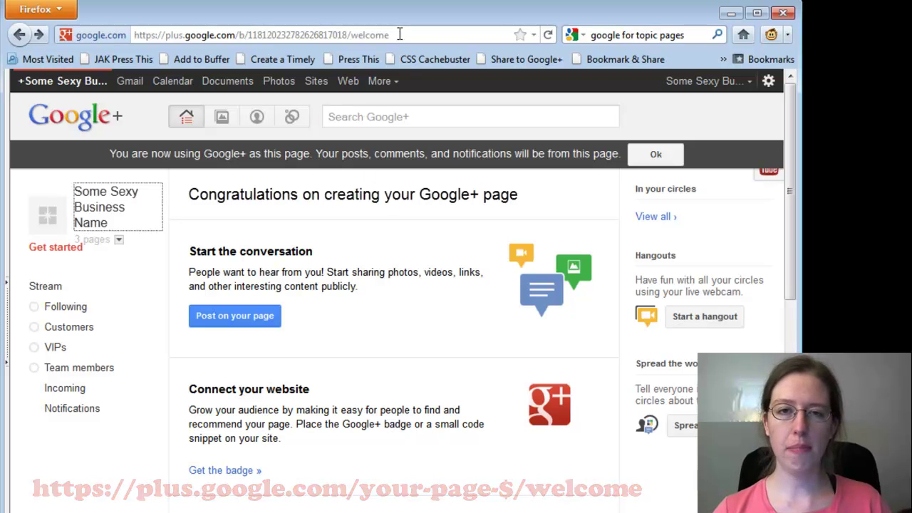
left_click_drag(393, 34, 127, 51)
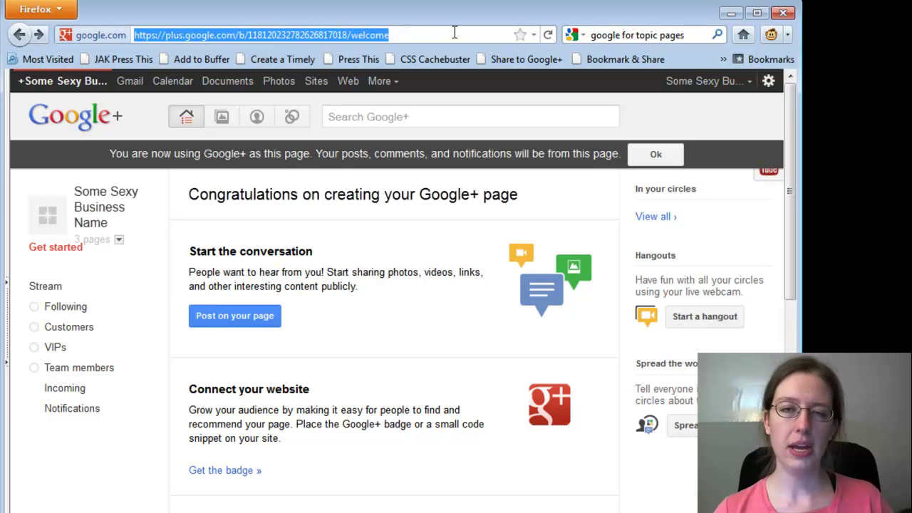
scroll(397, 227, "down", 9)
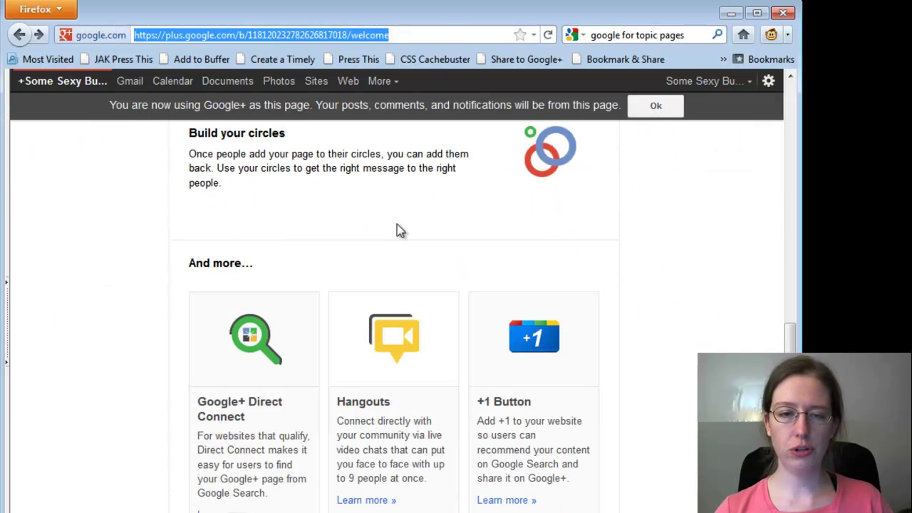
scroll(397, 226, "down", 1)
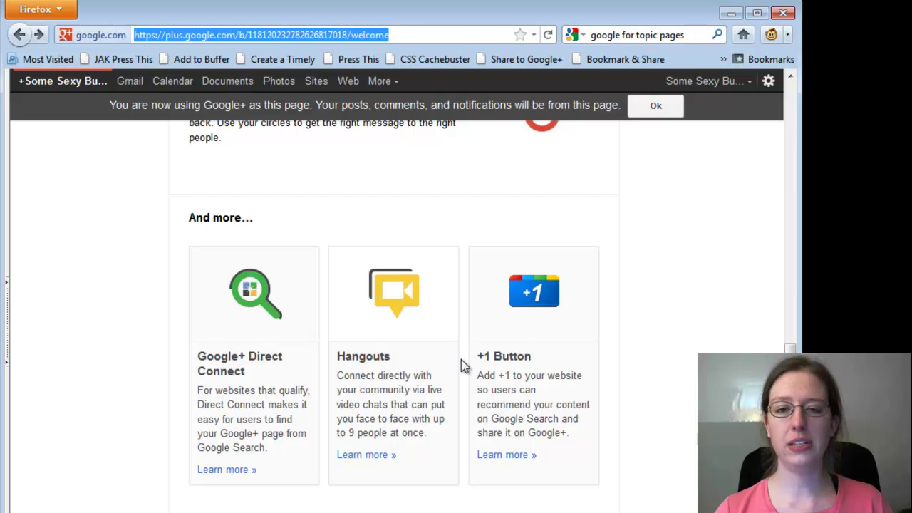
scroll(463, 367, "up", 10)
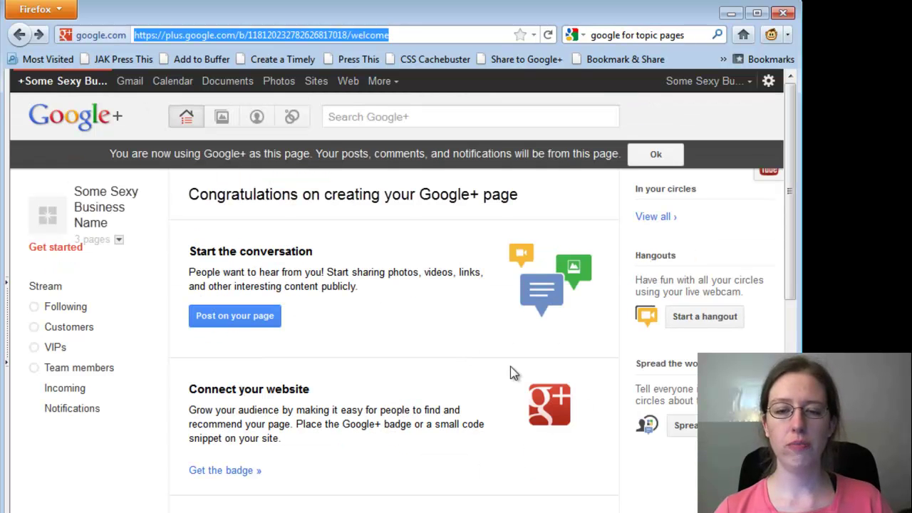
scroll(514, 372, "down", 2)
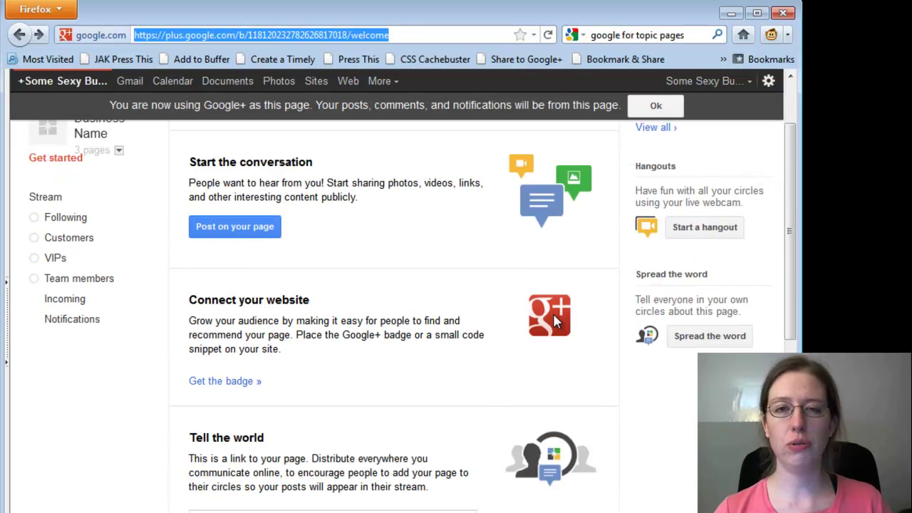
scroll(553, 313, "up", 2)
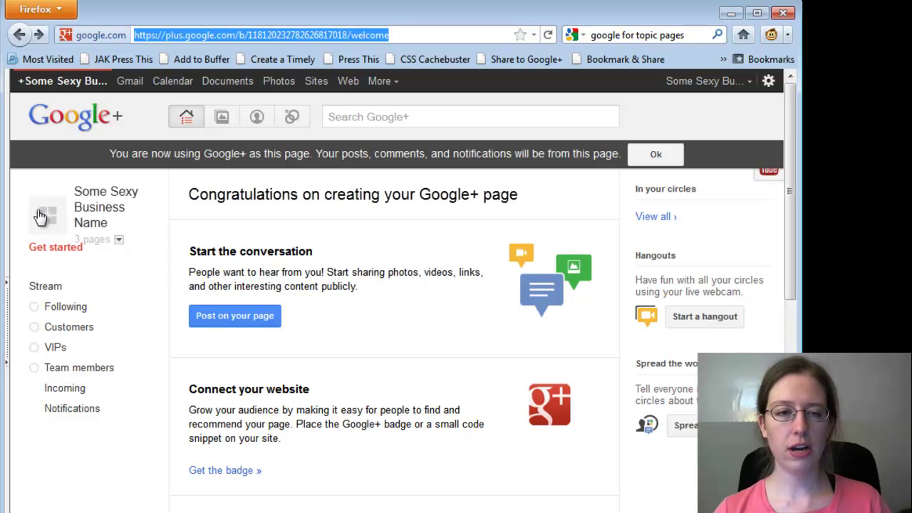
Check the list of 3 pages, then dismiss the notice about acting as this page
left_click(119, 242)
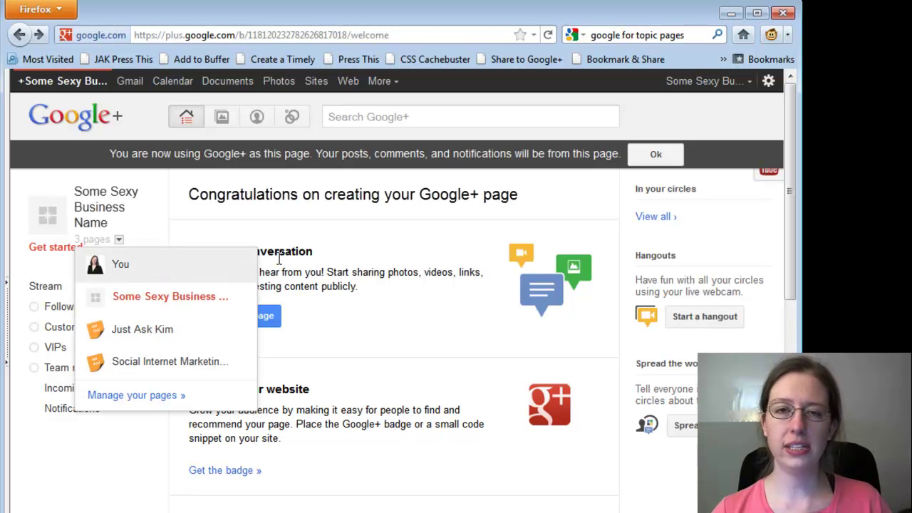
left_click(397, 214)
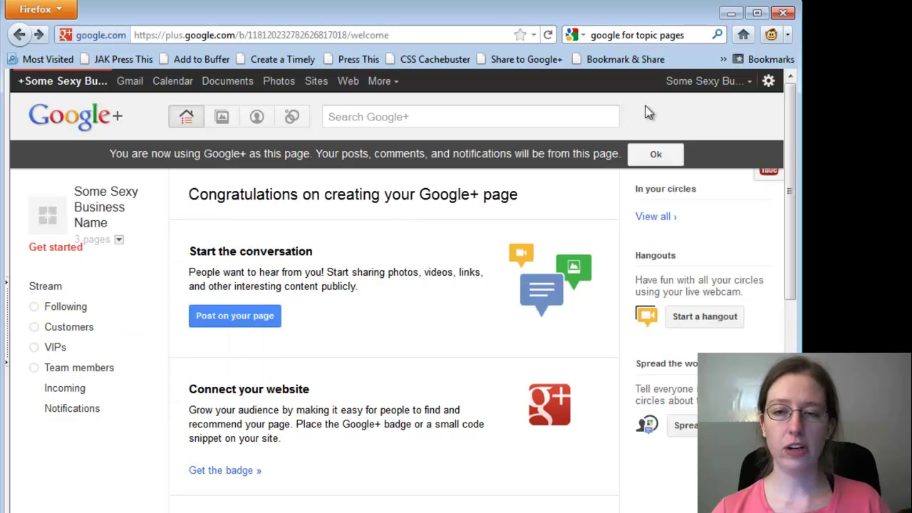
left_click(655, 155)
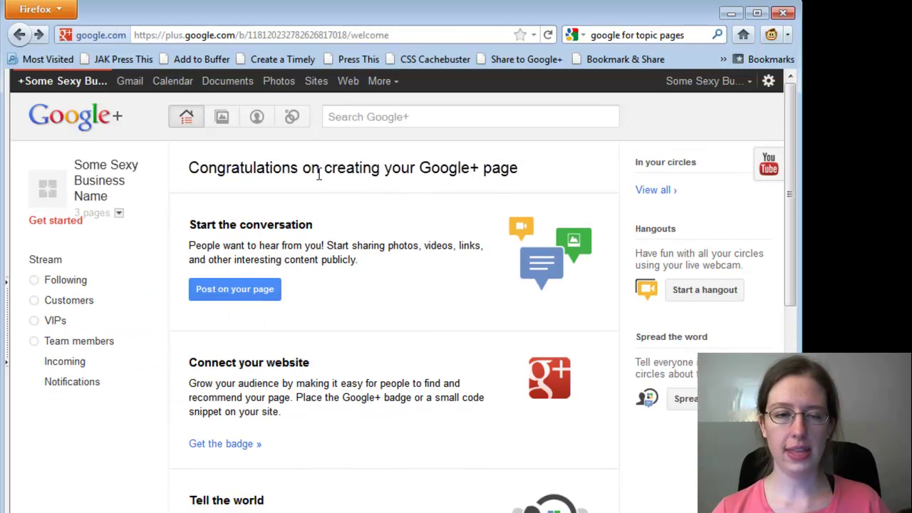
Open the Some Sexy Business Name profile and highlight its page ID in the web address
left_click(91, 191)
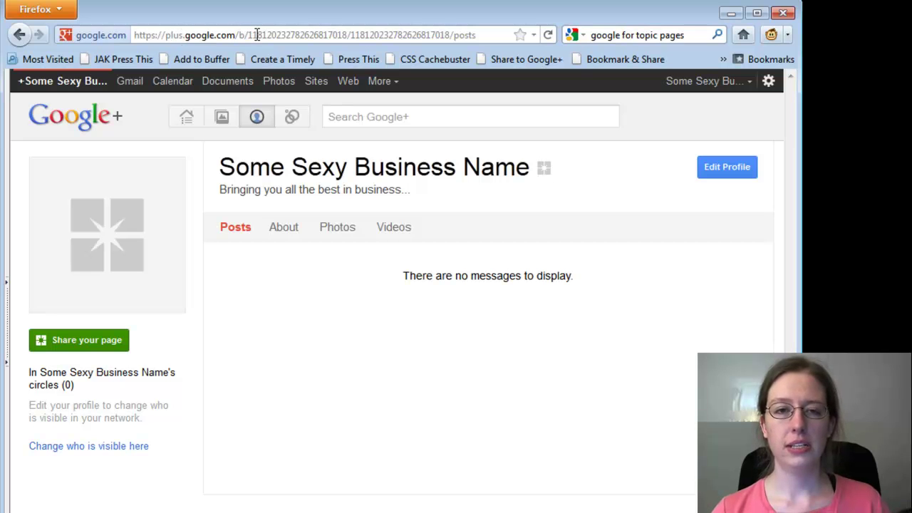
left_click_drag(249, 35, 340, 32)
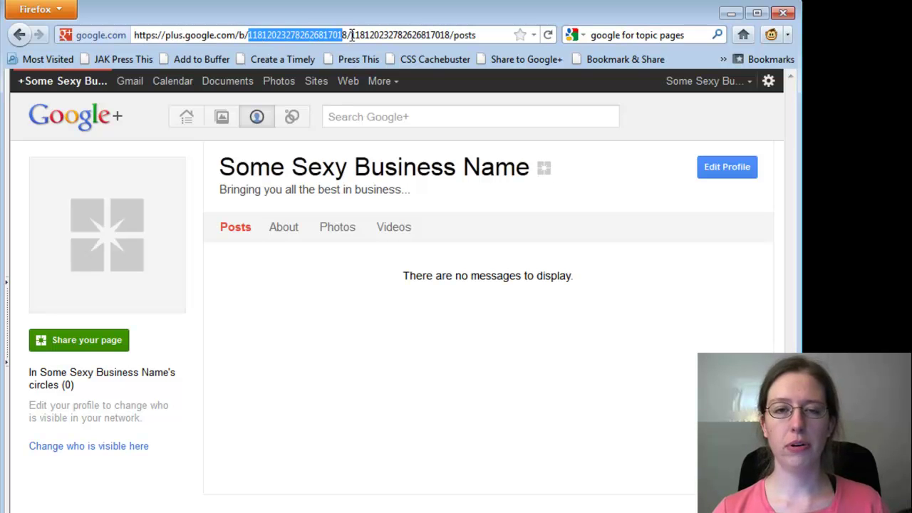
double_click(351, 34)
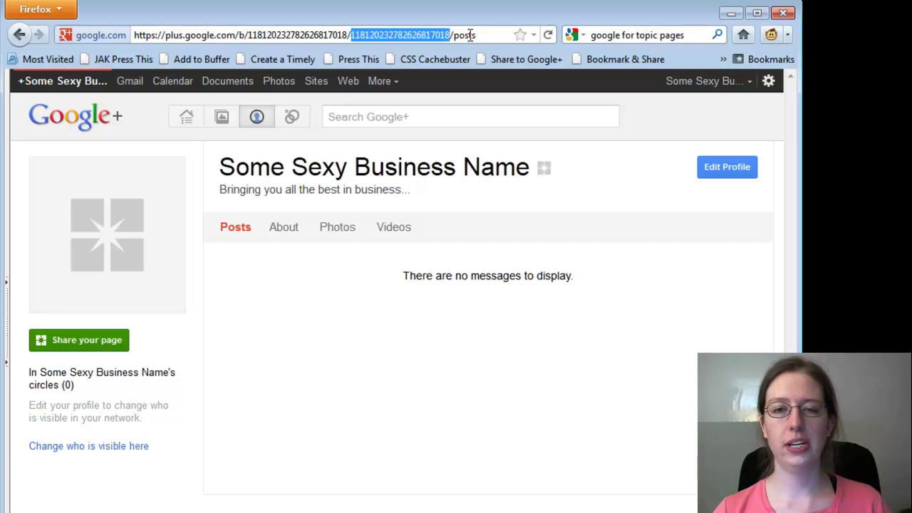
left_click_drag(477, 37, 33, 42)
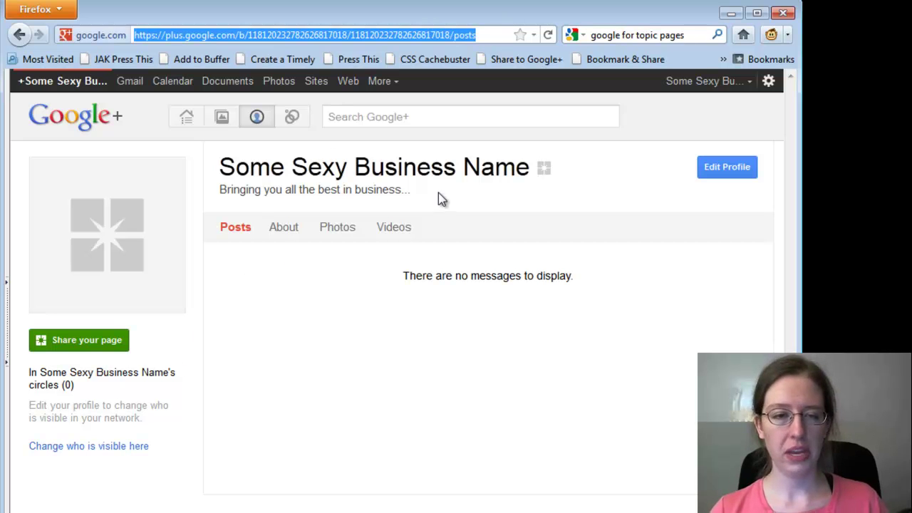
Enter profile edit mode, keep the name and tagline unchanged, and view the Photos settings
left_click(731, 177)
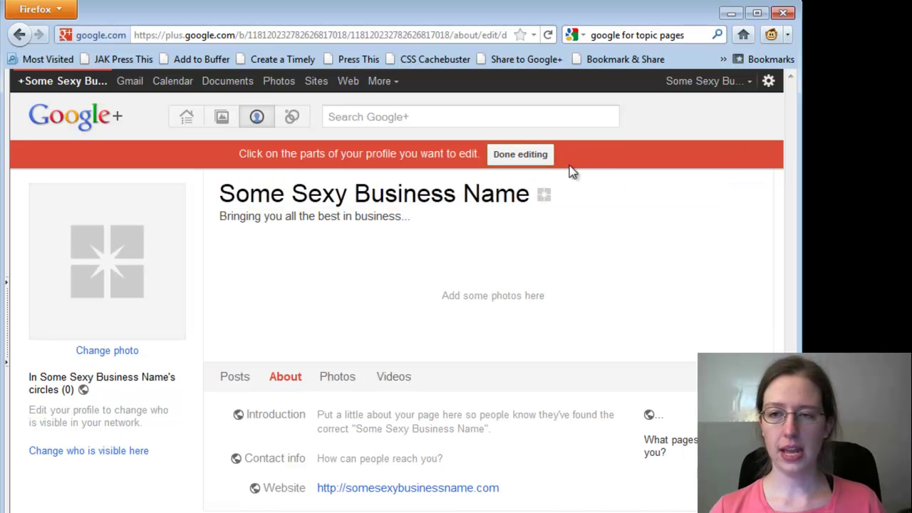
left_click(541, 196)
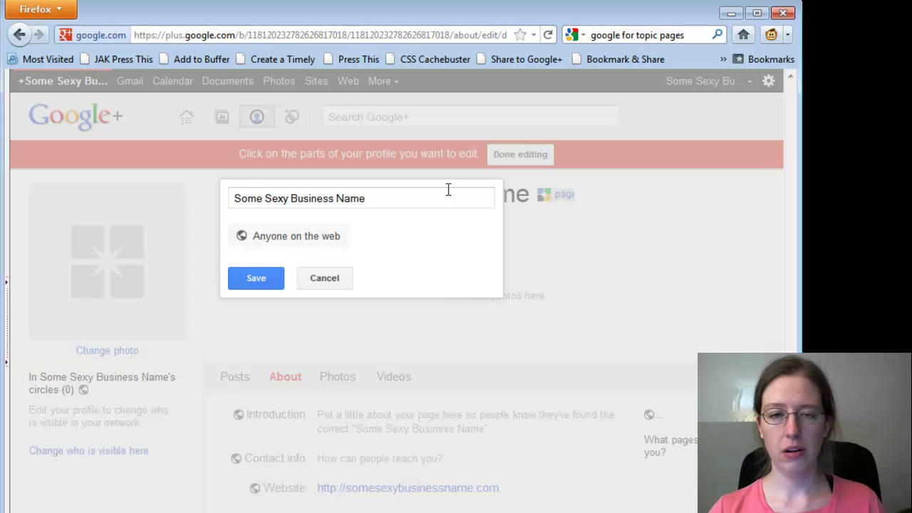
left_click_drag(382, 197, 228, 208)
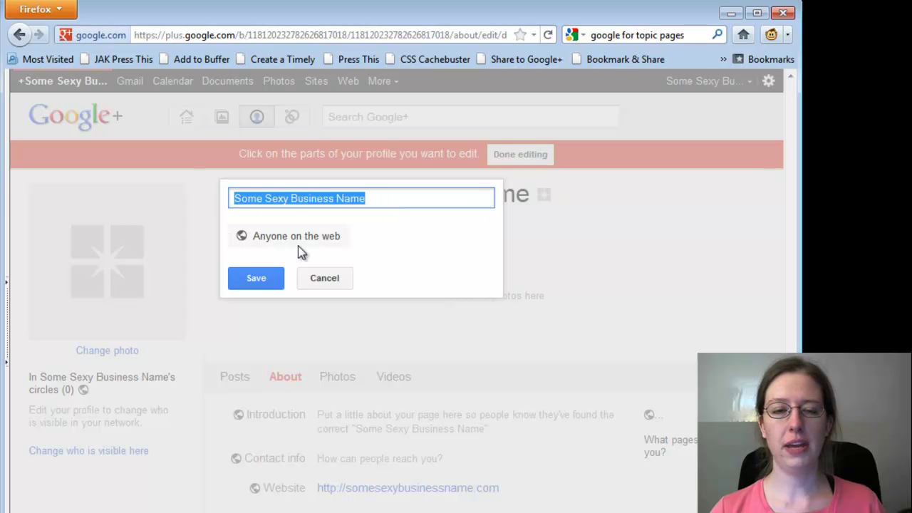
key("Return")
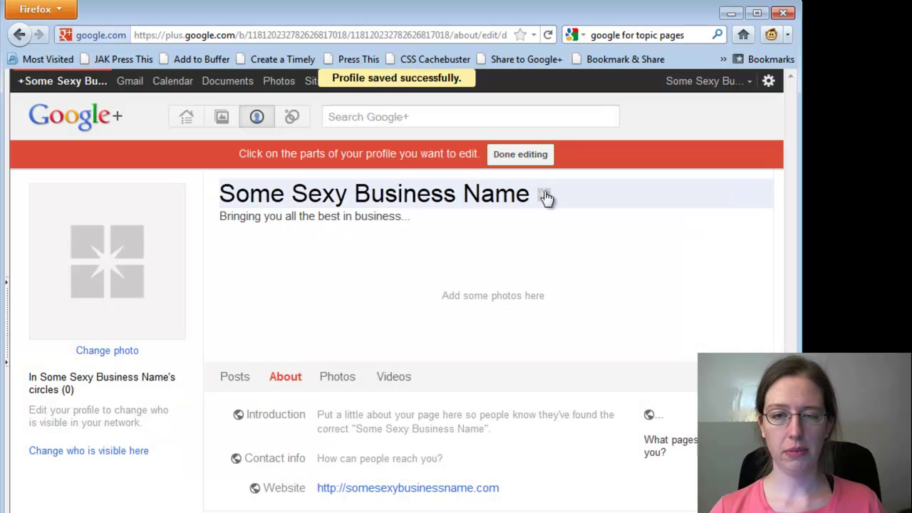
left_click(291, 221)
left_click(308, 289)
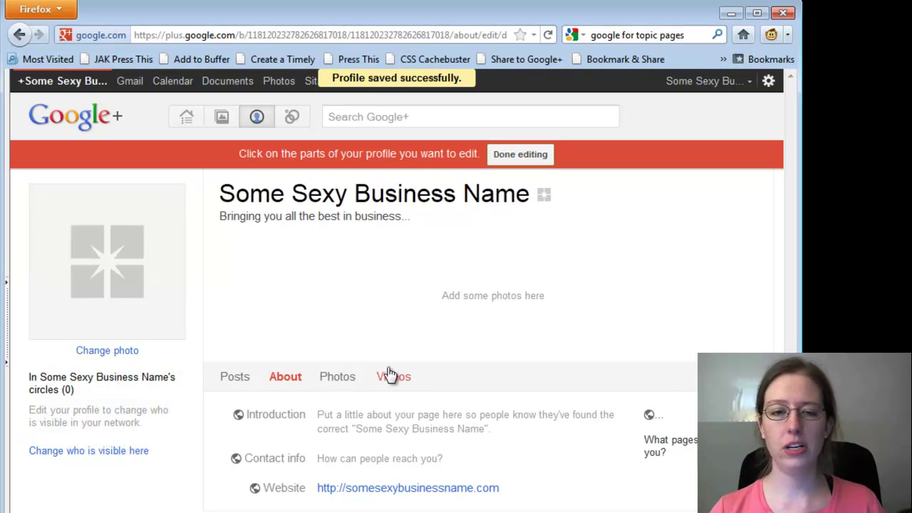
left_click(339, 379)
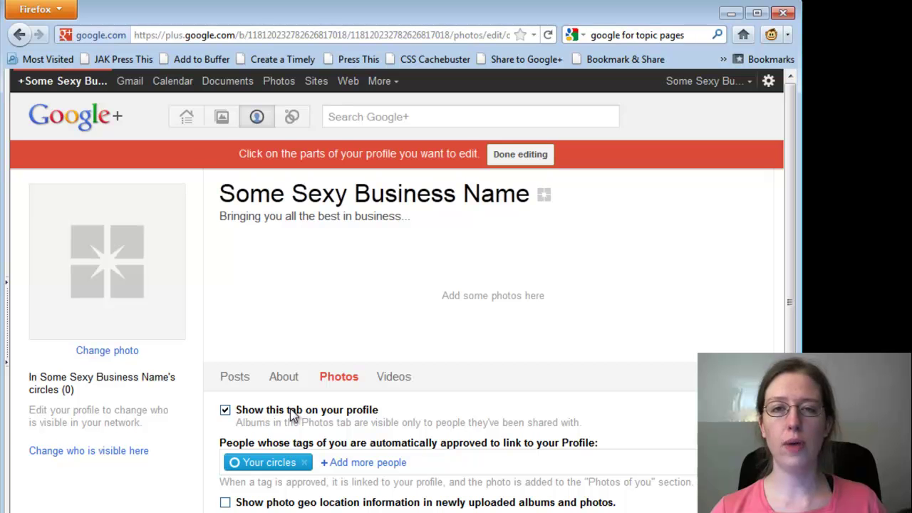
Look at the Posts section, then go back to the About section's editable fields
left_click(237, 378)
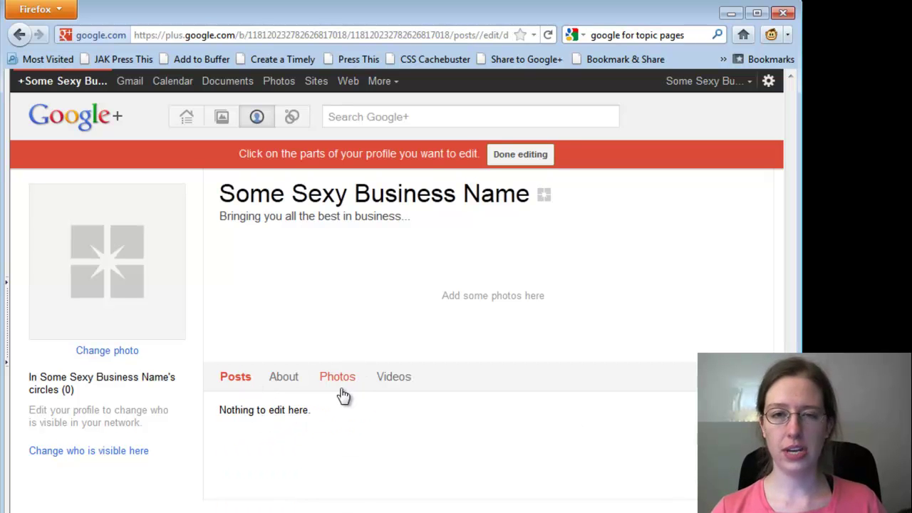
left_click(289, 381)
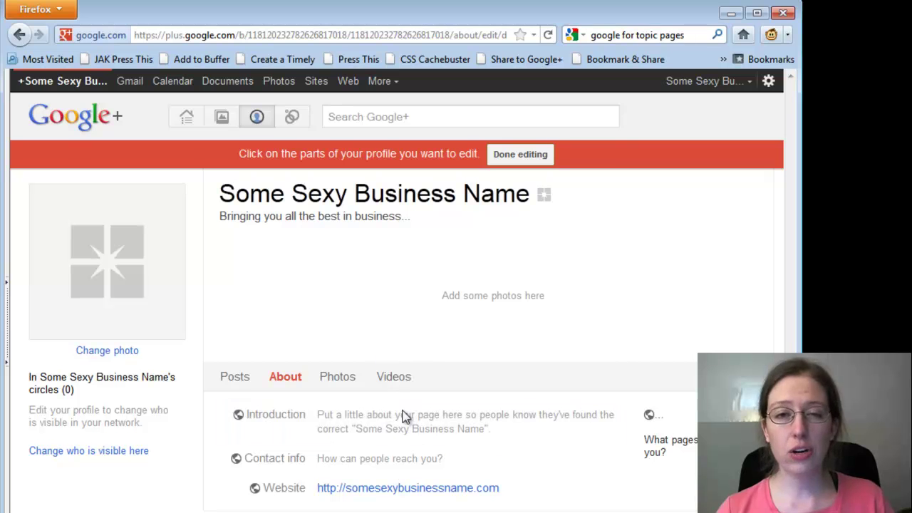
Finish editing and change the address to pages/manage to list the three managed pages
left_click(531, 157)
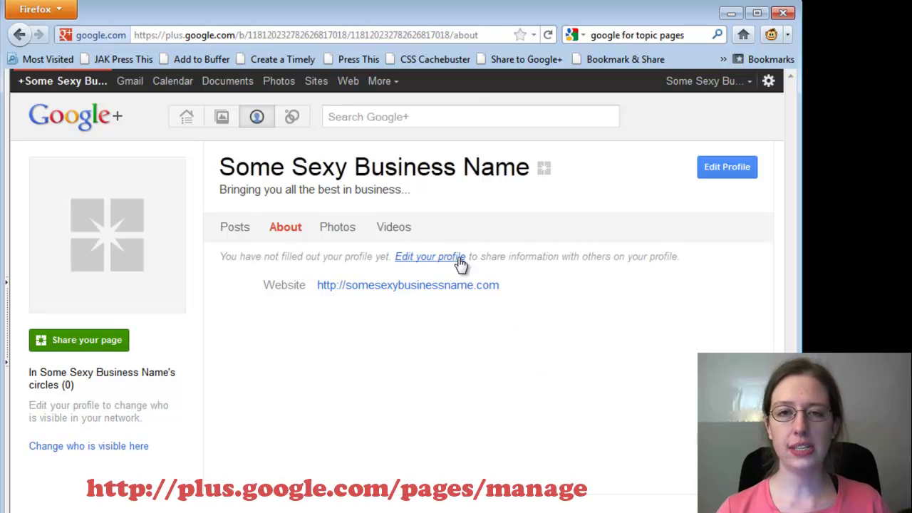
left_click(492, 30)
left_click_drag(300, 35, 241, 39)
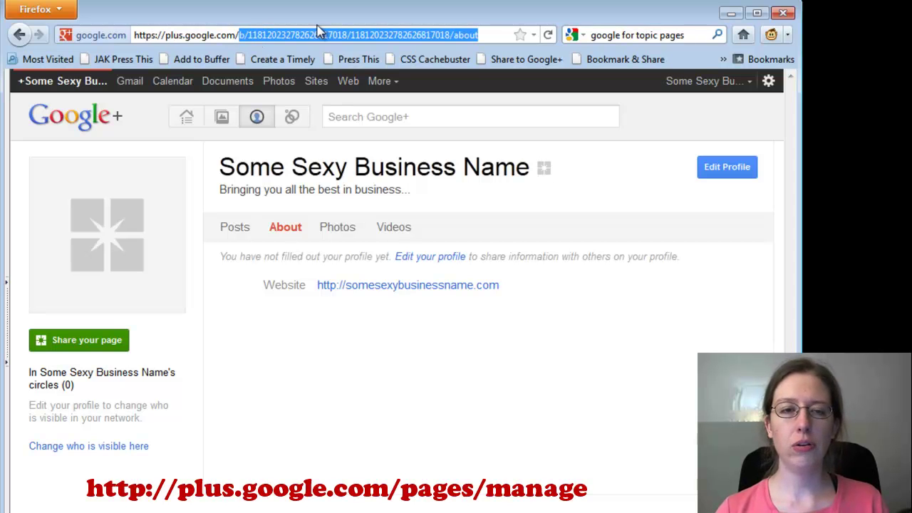
type("pages/")
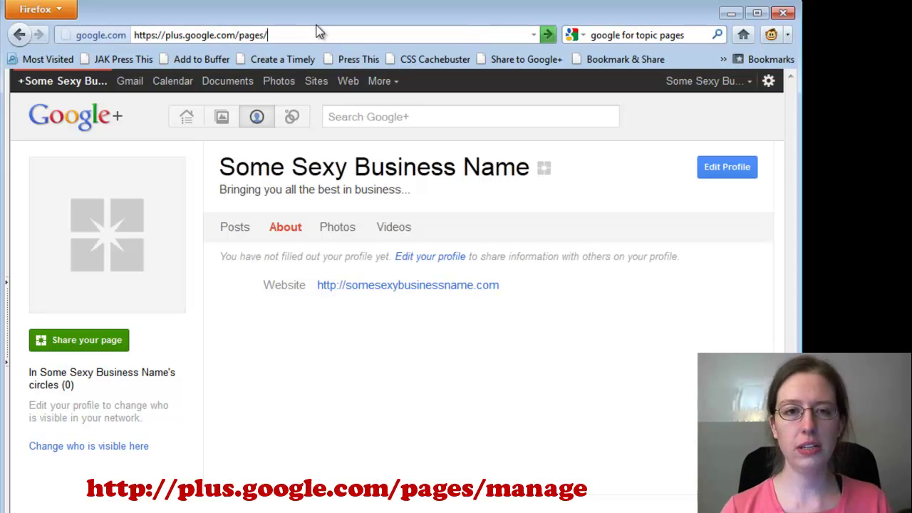
type("manage")
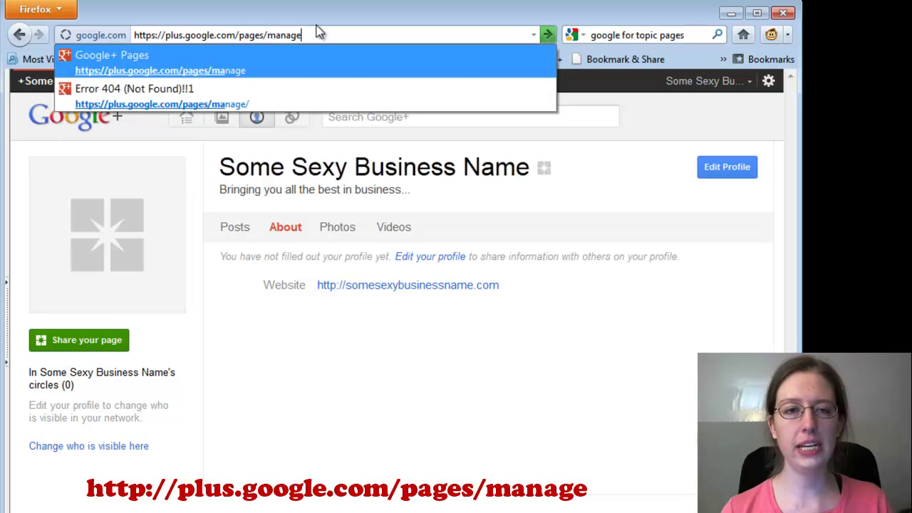
key("Return")
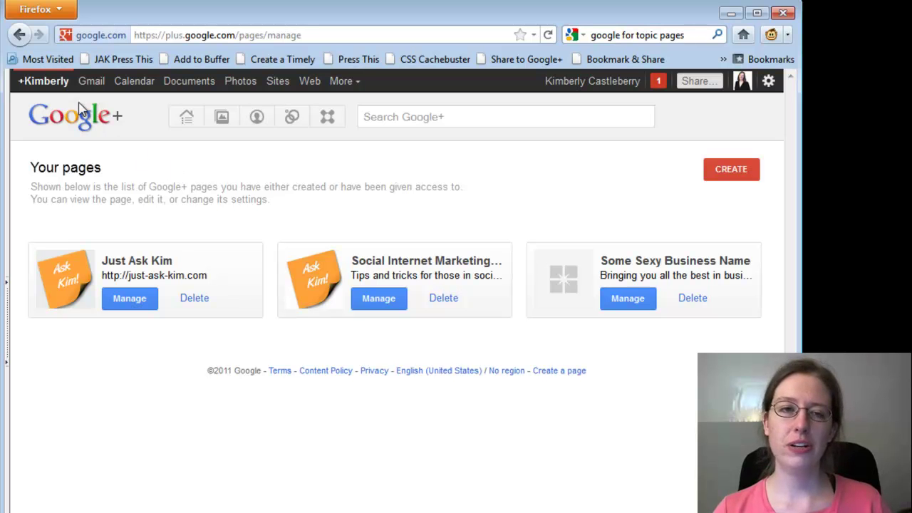
Return to your personal stream and switch to acting as Some Sexy Business Name
left_click(54, 84)
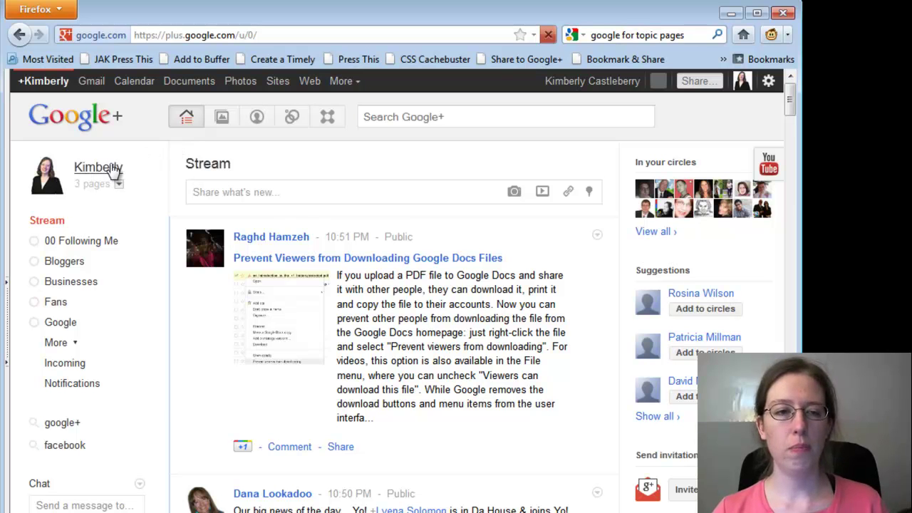
left_click(119, 187)
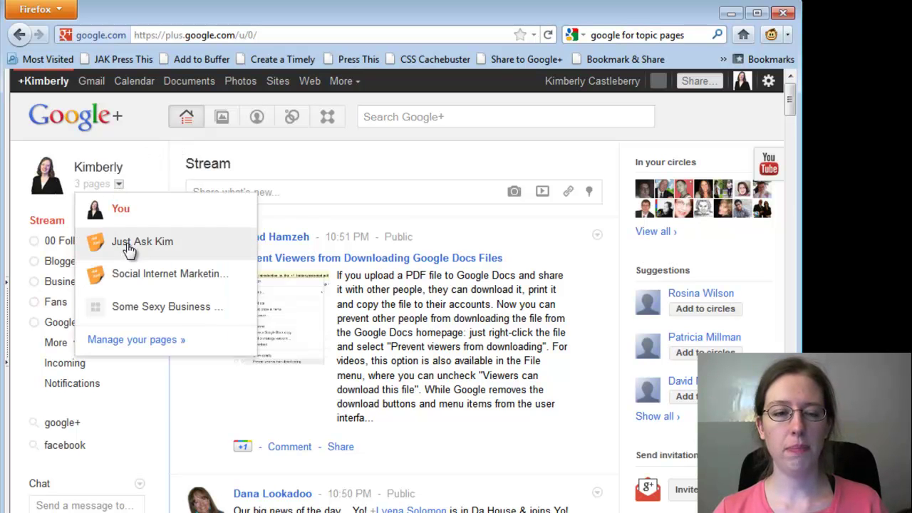
left_click(142, 307)
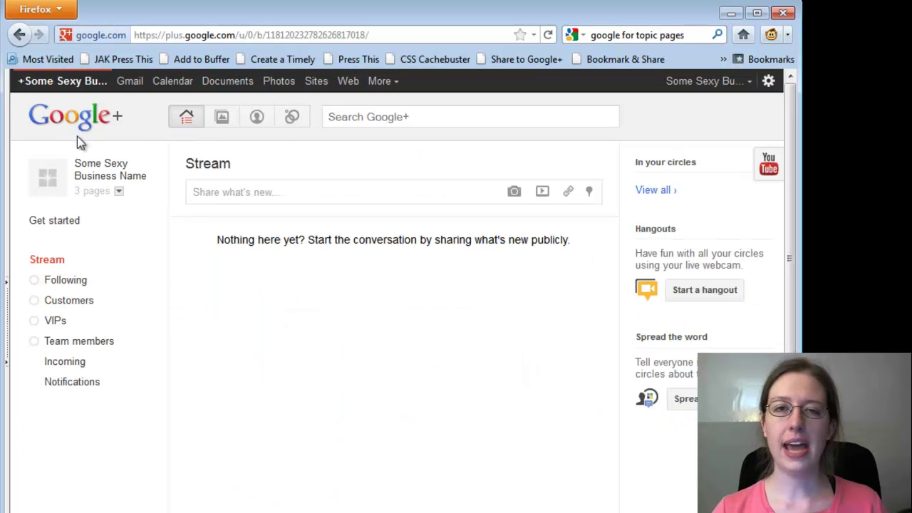
Share a public 'Welcome!' post from the business page's stream
left_click(188, 118)
left_click(242, 191)
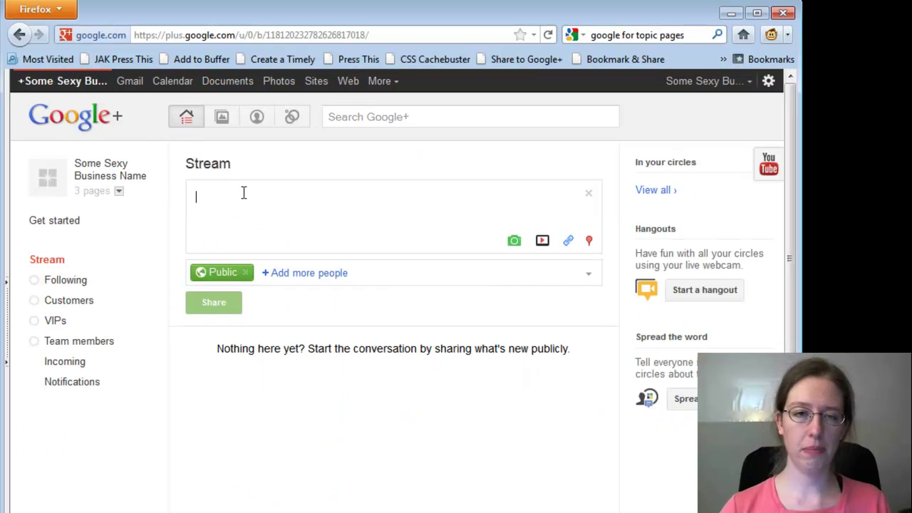
type("Welcome!")
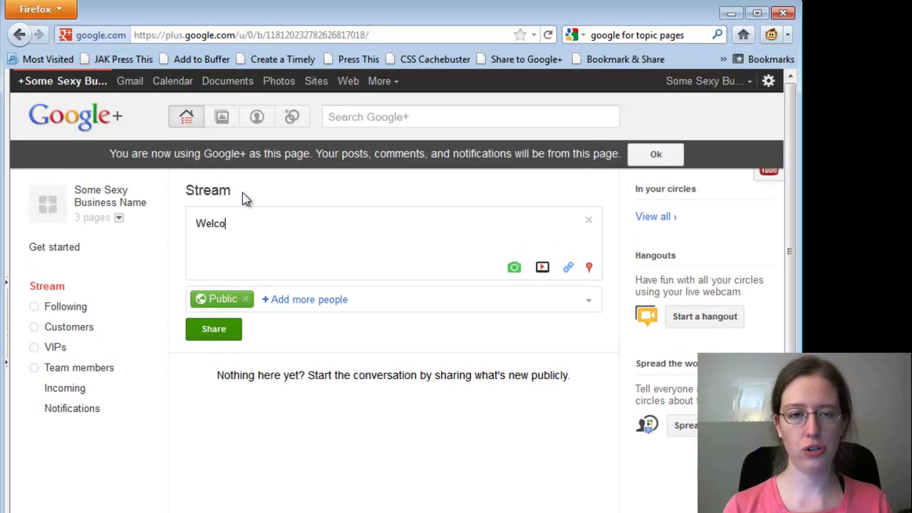
left_click(217, 334)
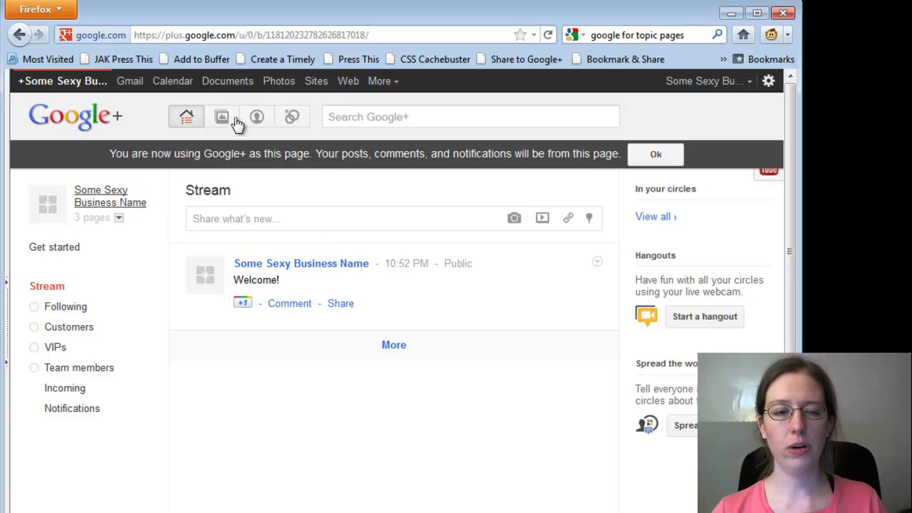
Go to the Some Sexy Business Name profile and show the Welcome! post's options menu (Edit, Delete)
left_click(260, 118)
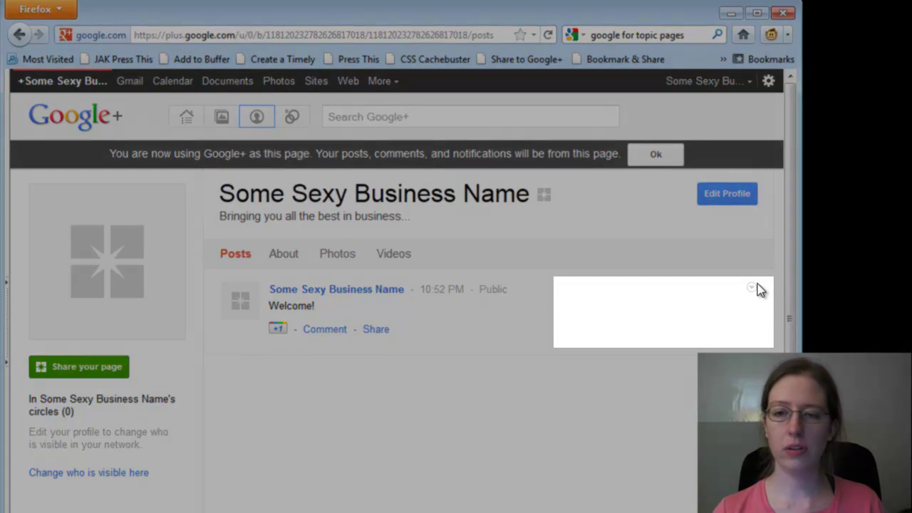
left_click(752, 288)
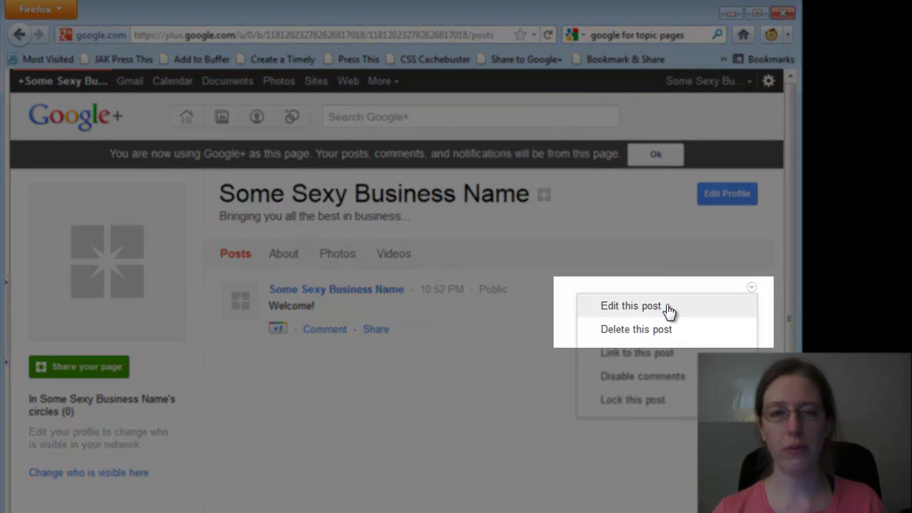